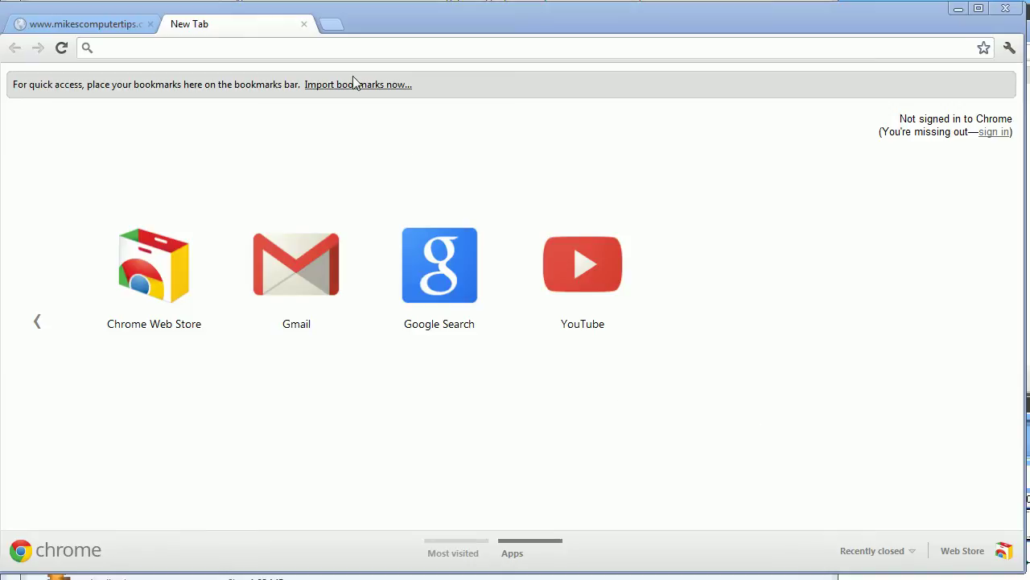
Step: Go to mikescomputertips.com and run a site search for 'driver detective'
left_click(330, 48)
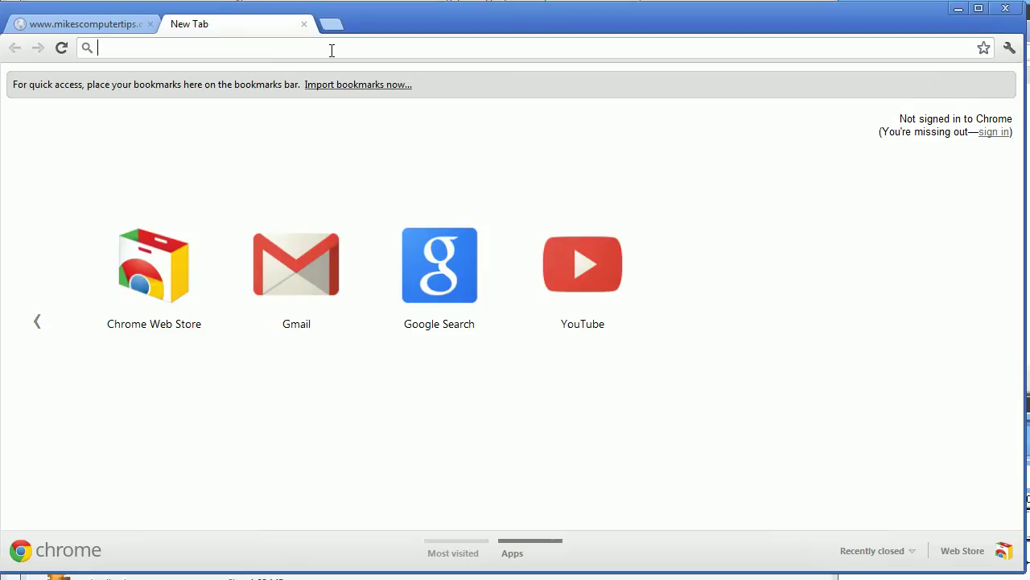
type("mikescomp")
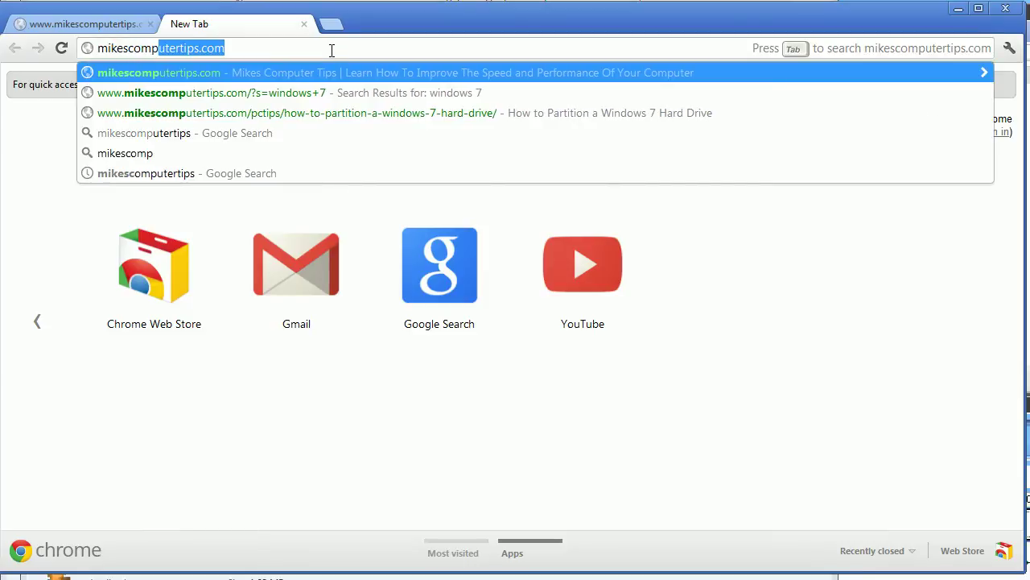
type("utertips.com")
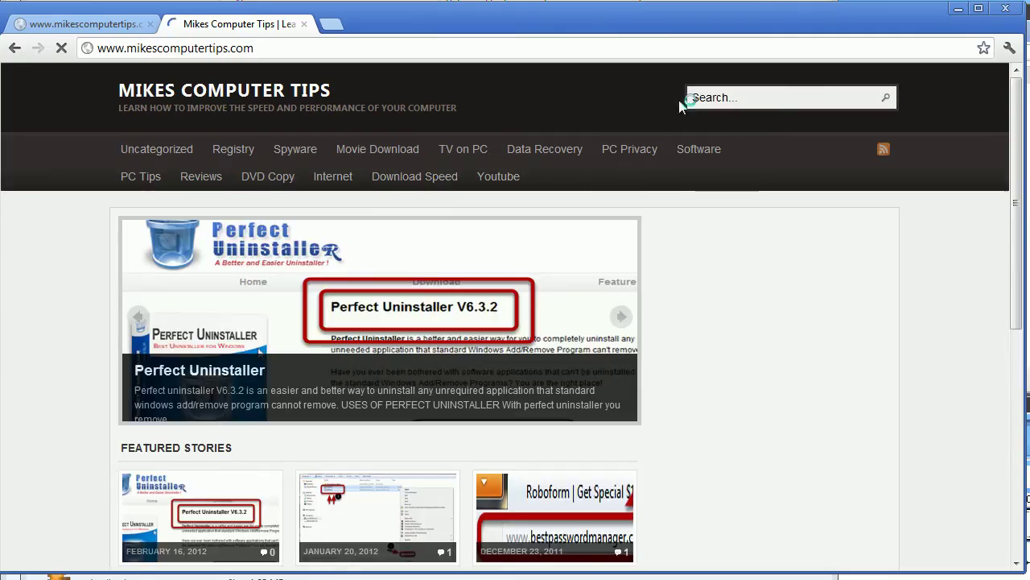
left_click(711, 98)
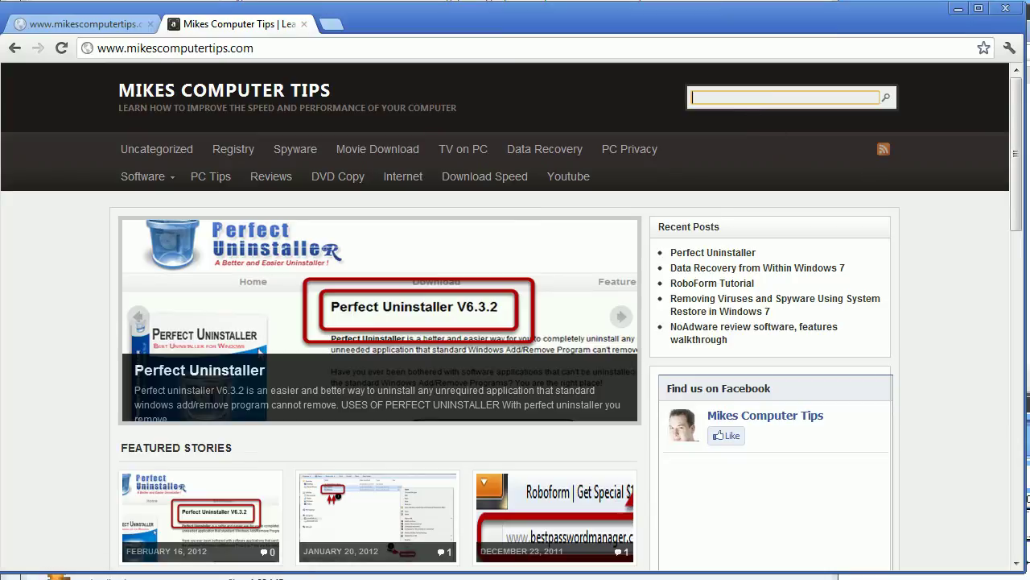
type("driver de")
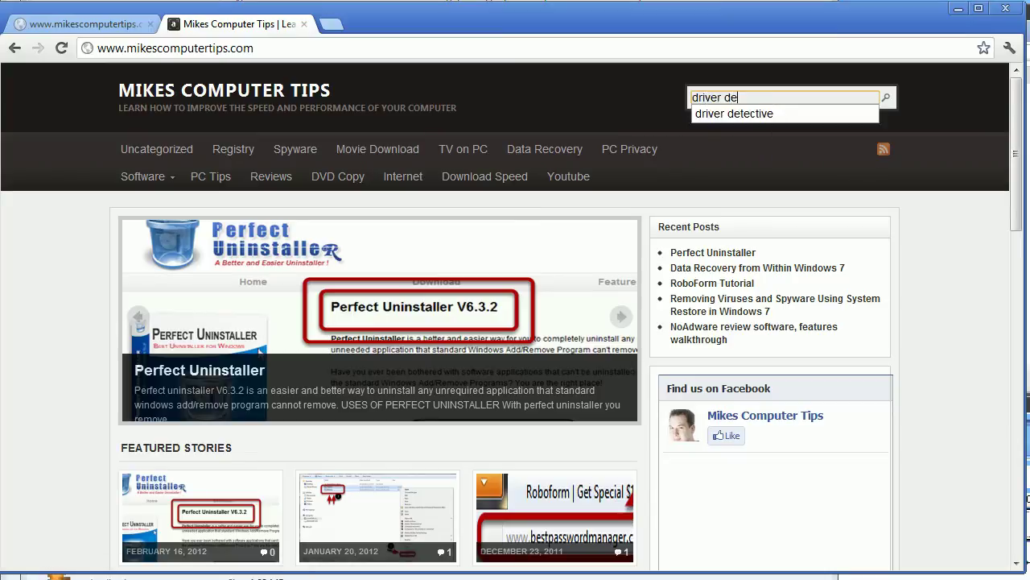
type("tective")
key("Return")
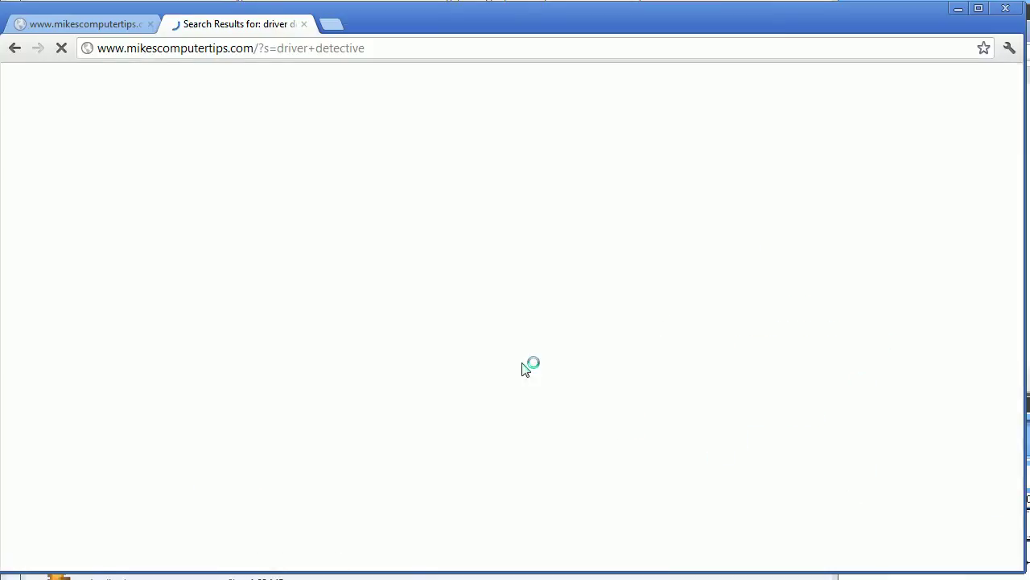
Step: Open the 'How to use Driver Detective?' result, skim it, and view the PDF tutorial in the first tab
scroll(435, 274, "down", 1)
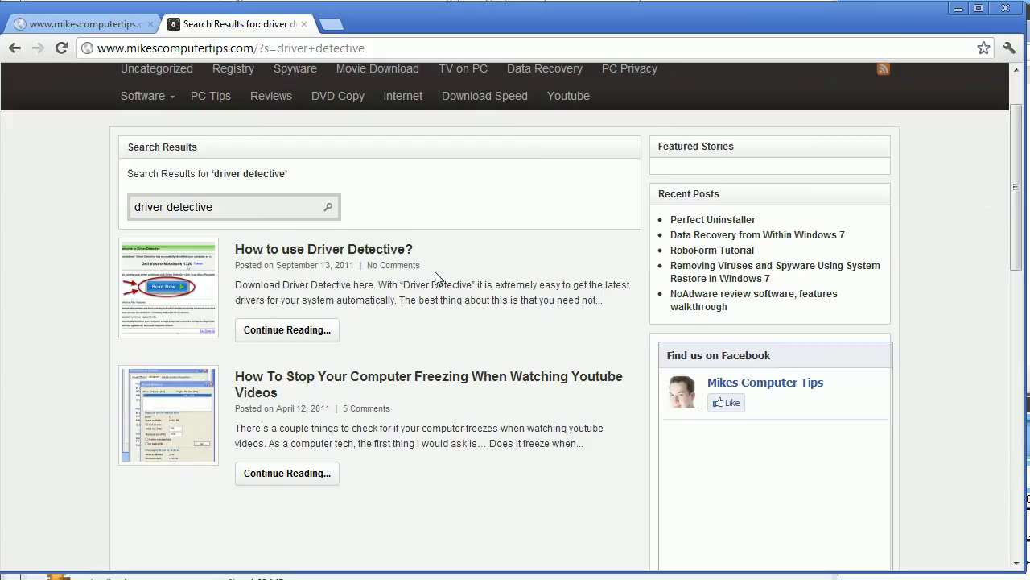
left_click(337, 255)
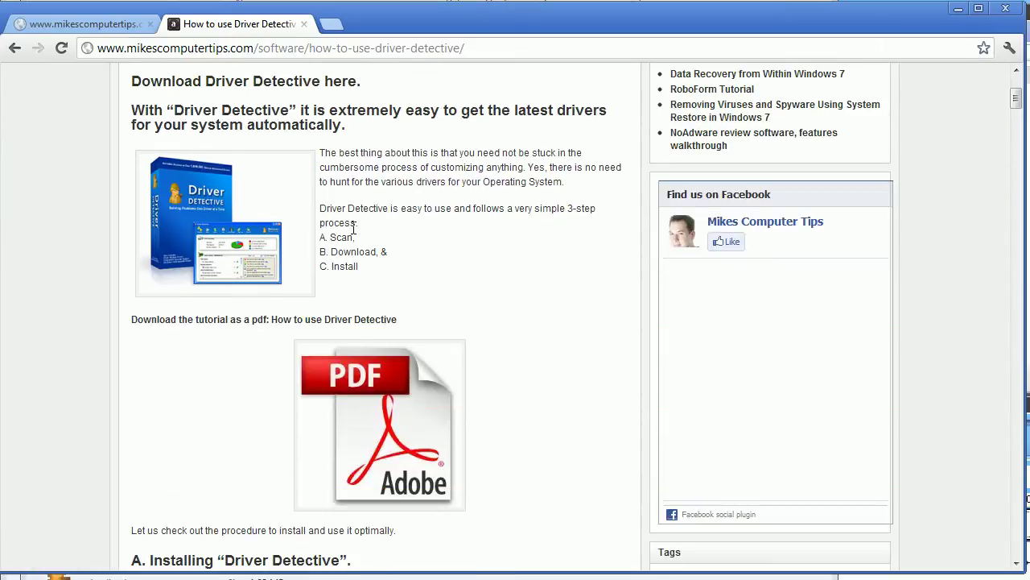
scroll(352, 229, "down", 1)
scroll(354, 227, "down", 2)
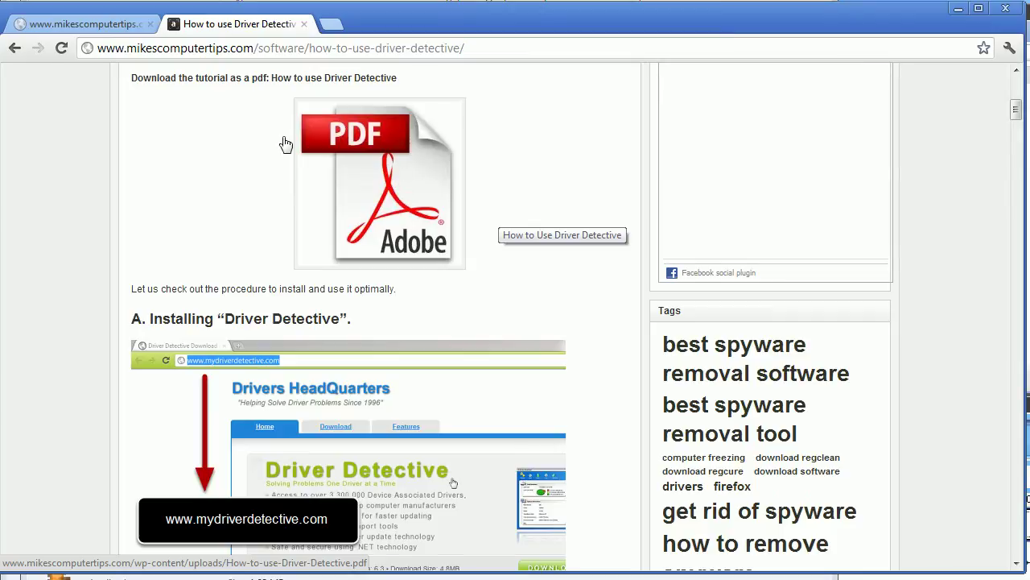
left_click(71, 21)
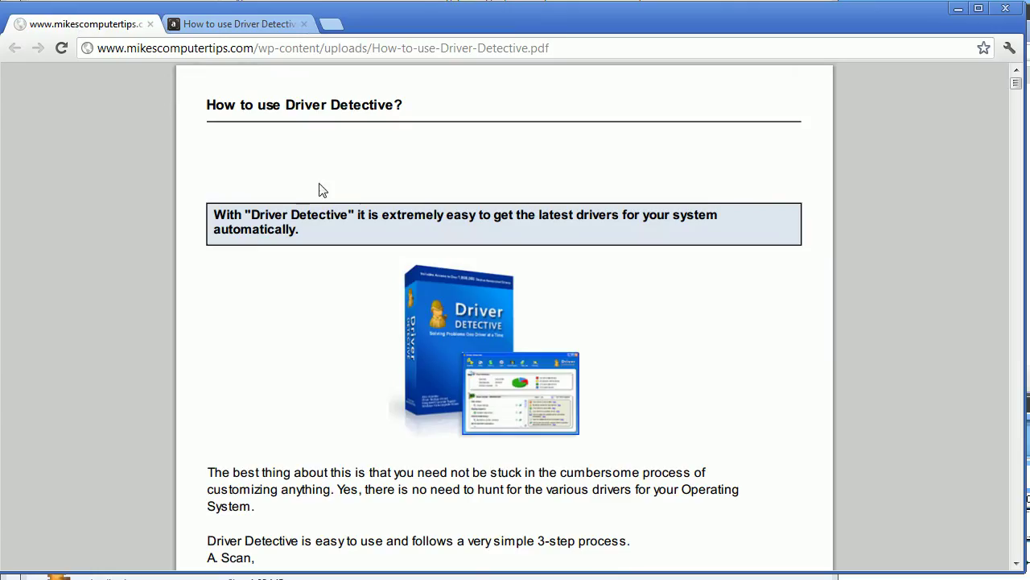
Step: Scroll the PDF past the page-8 installation steps to section B, Launching Driver Detective
scroll(385, 211, "down", 5)
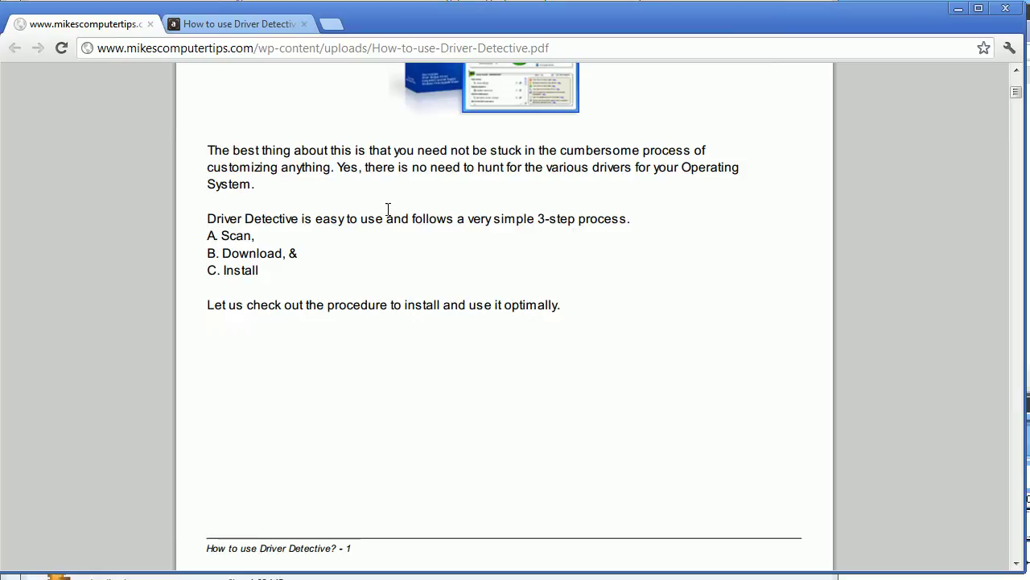
scroll(387, 211, "down", 7)
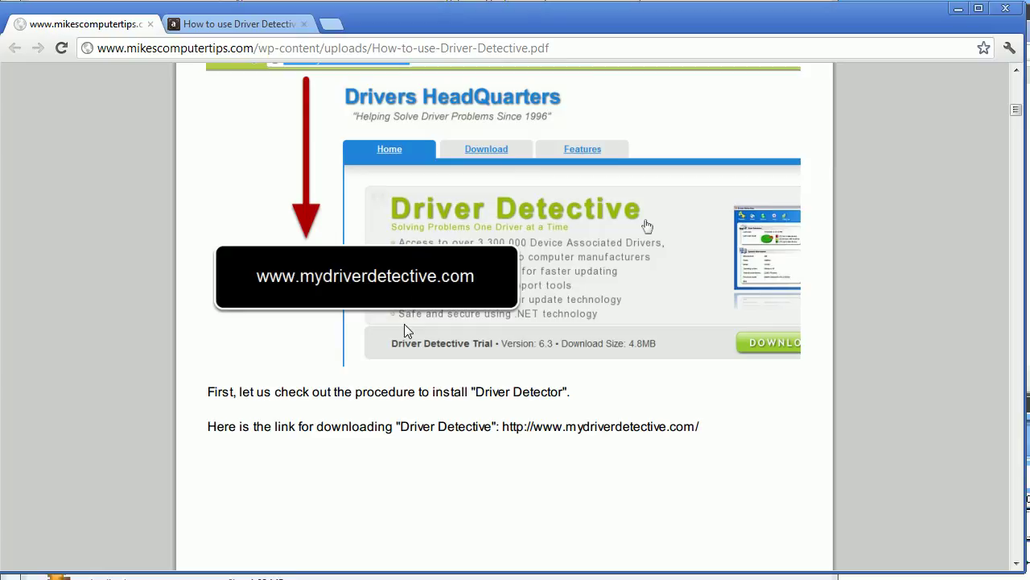
scroll(406, 323, "down", 10)
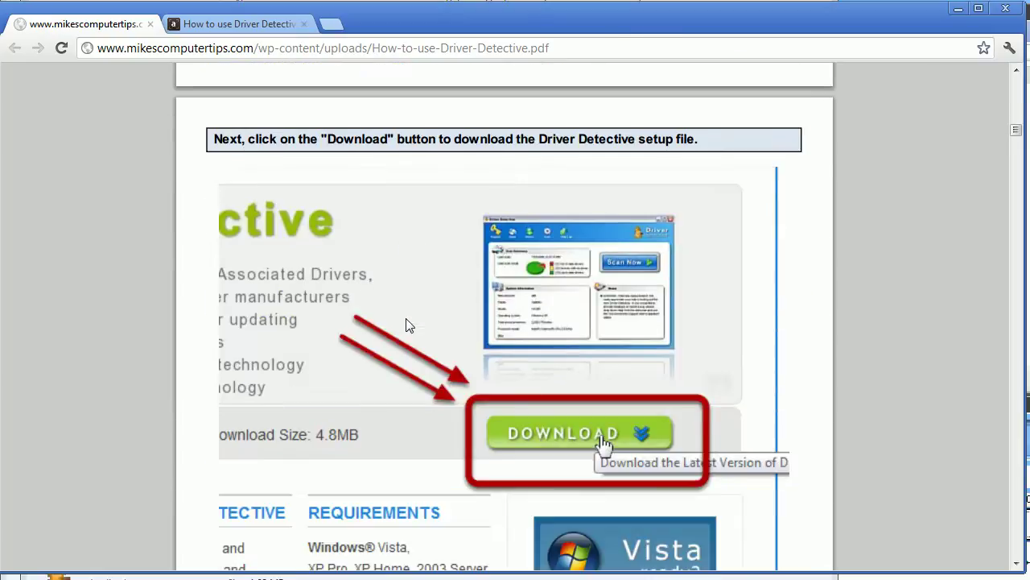
scroll(406, 324, "down", 2)
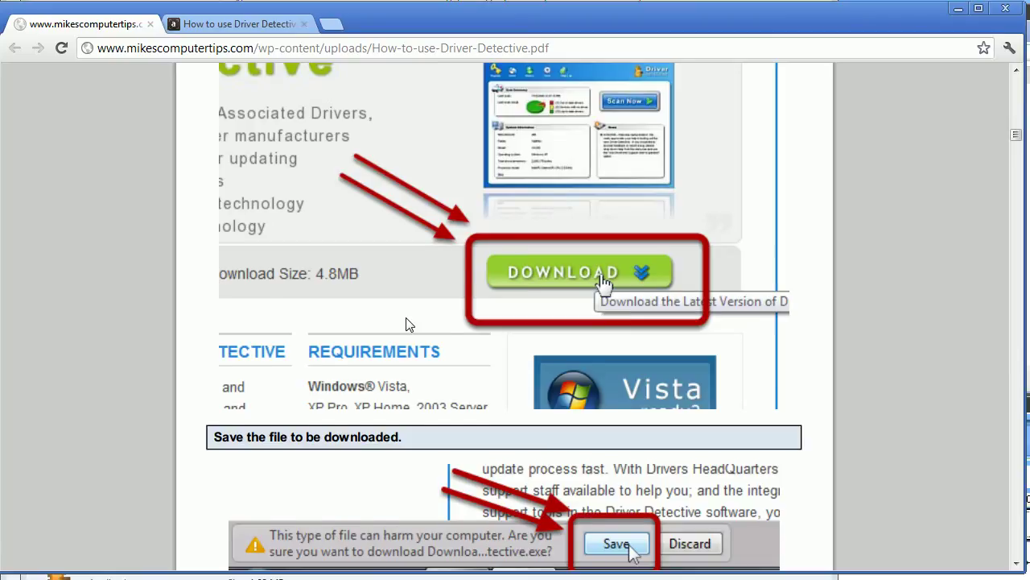
scroll(406, 323, "down", 3)
scroll(406, 319, "down", 11)
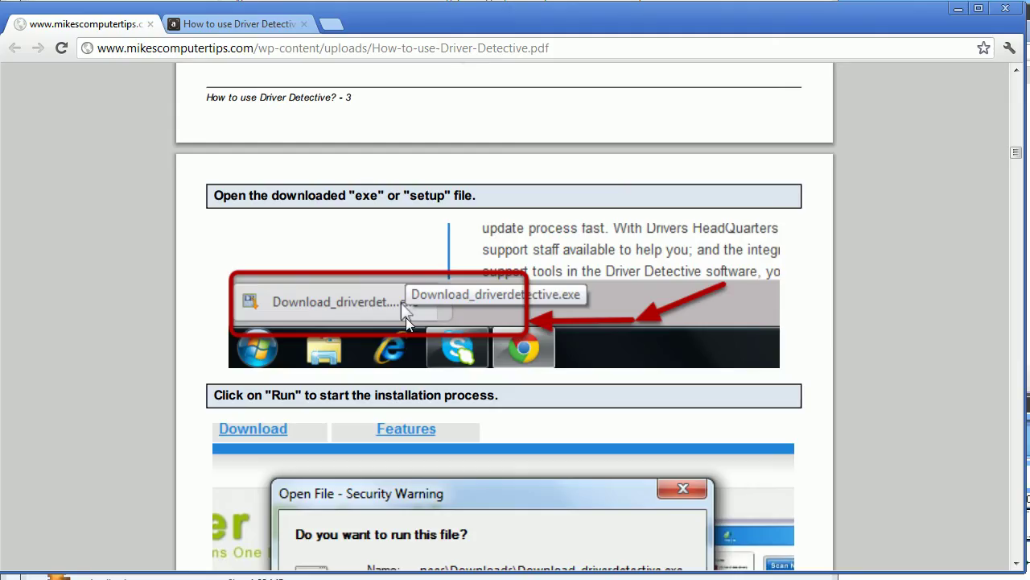
scroll(406, 322, "down", 10)
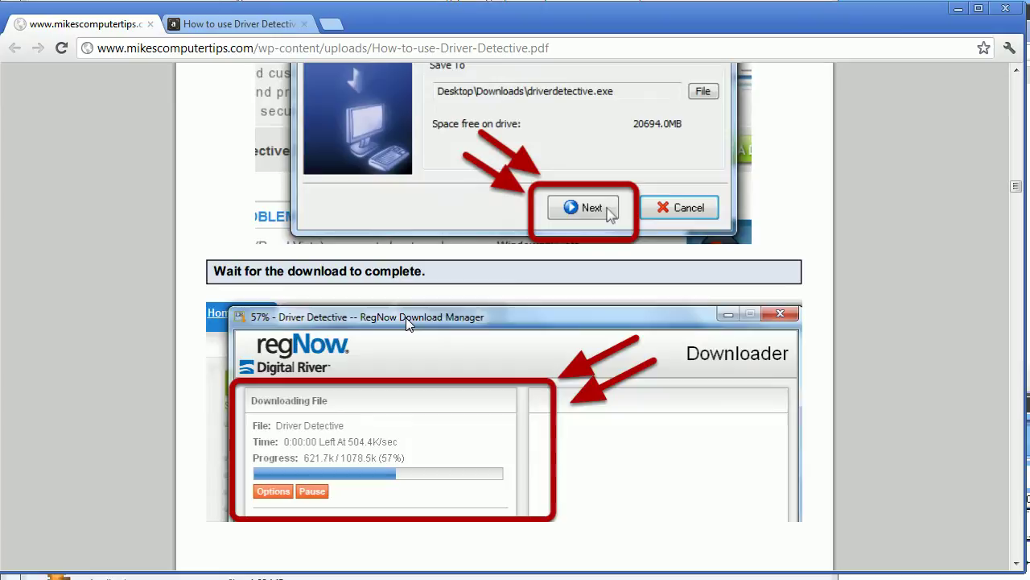
scroll(406, 322, "down", 2)
scroll(406, 322, "down", 14)
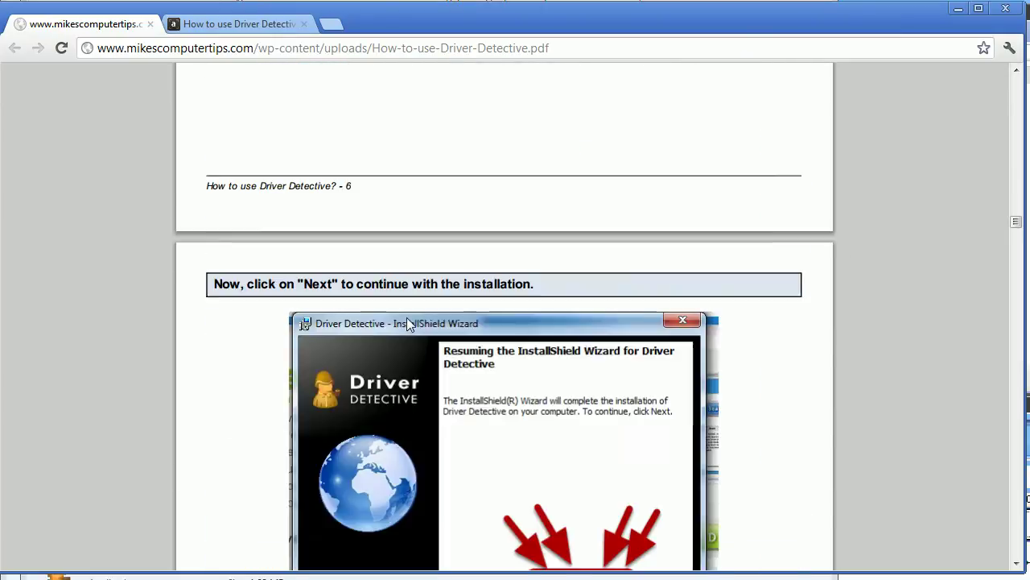
scroll(406, 322, "down", 12)
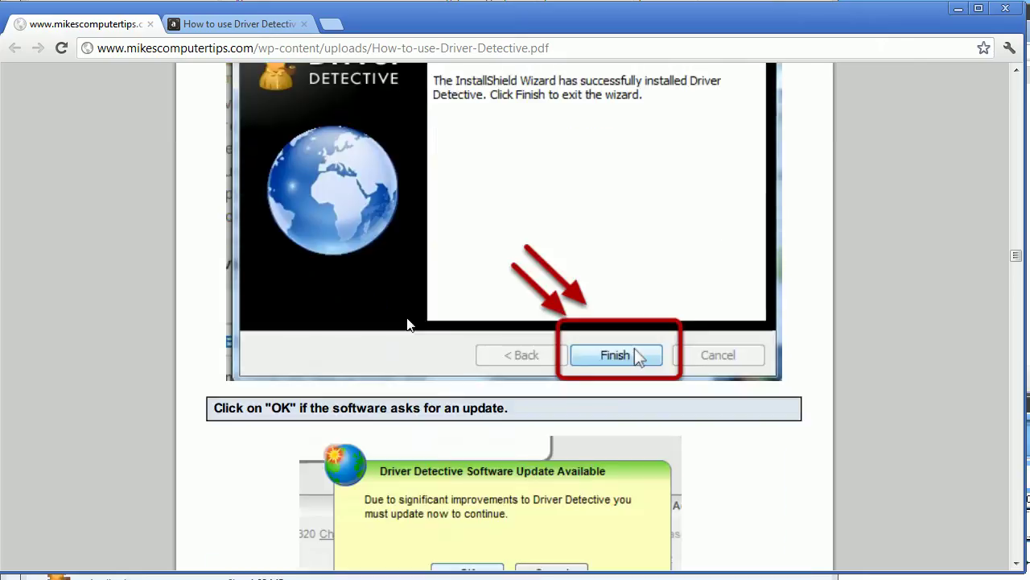
scroll(407, 322, "up", 2)
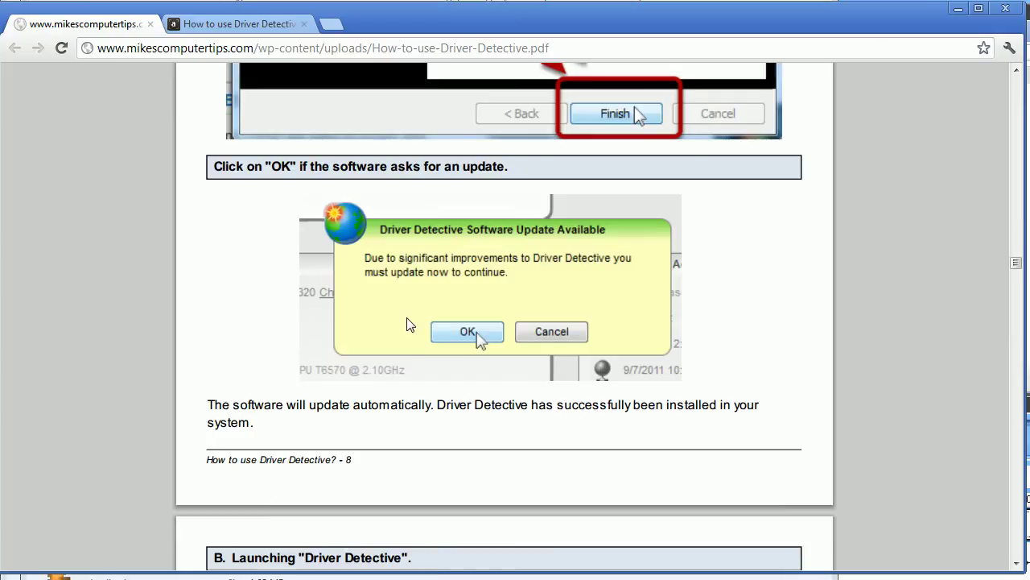
scroll(406, 322, "down", 1)
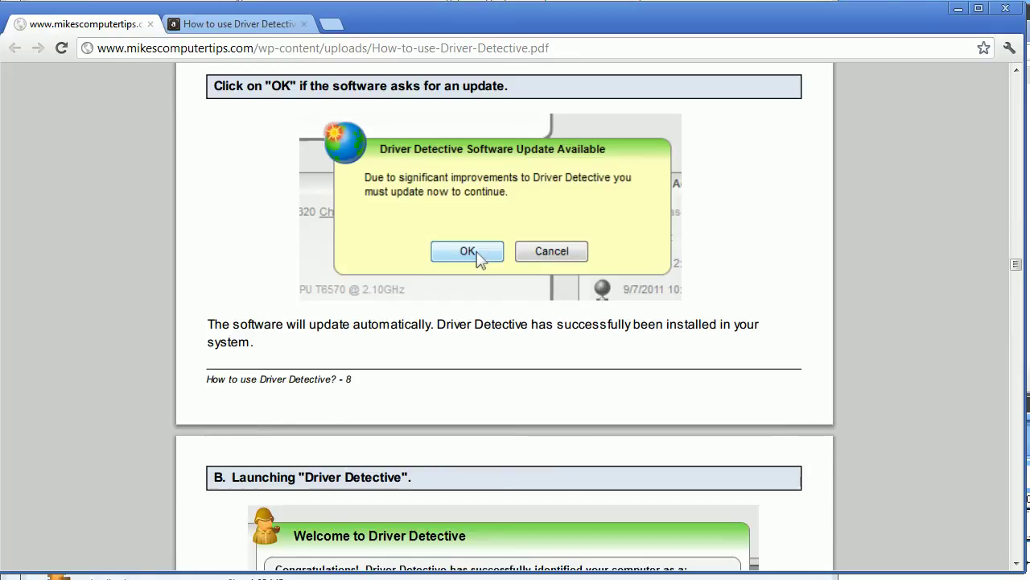
Step: Start Driver Detective from the programs list and bring up its Welcome dialog for the ASUS G73
left_click(57, 576)
left_click(51, 522)
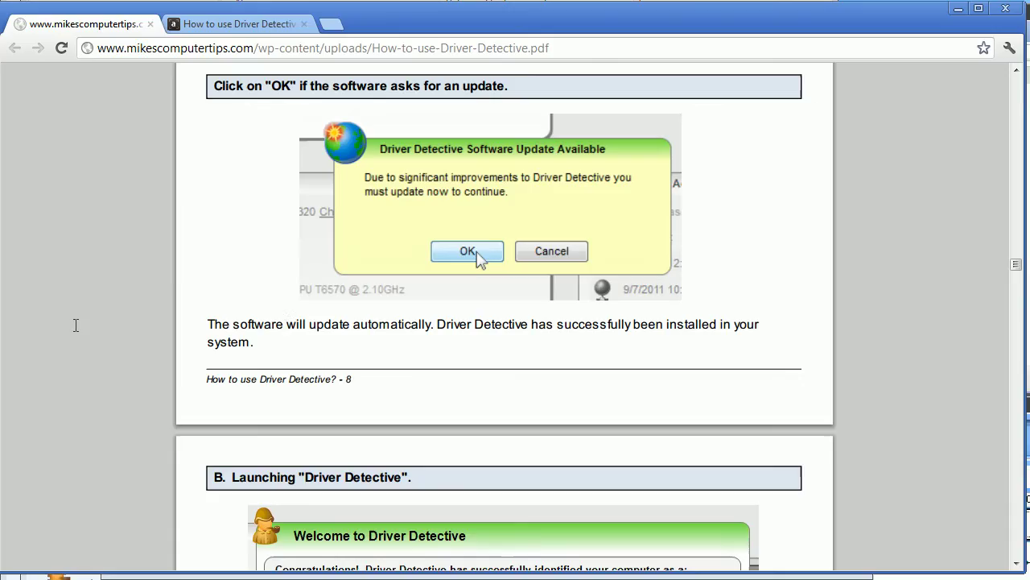
scroll(428, 305, "down", 5)
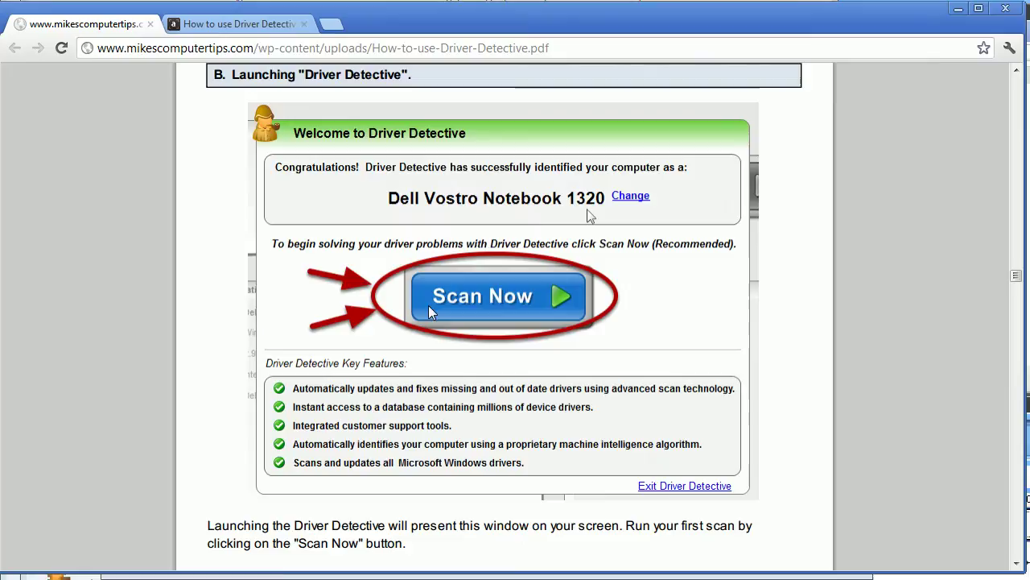
scroll(483, 330, "down", 1)
scroll(483, 330, "up", 1)
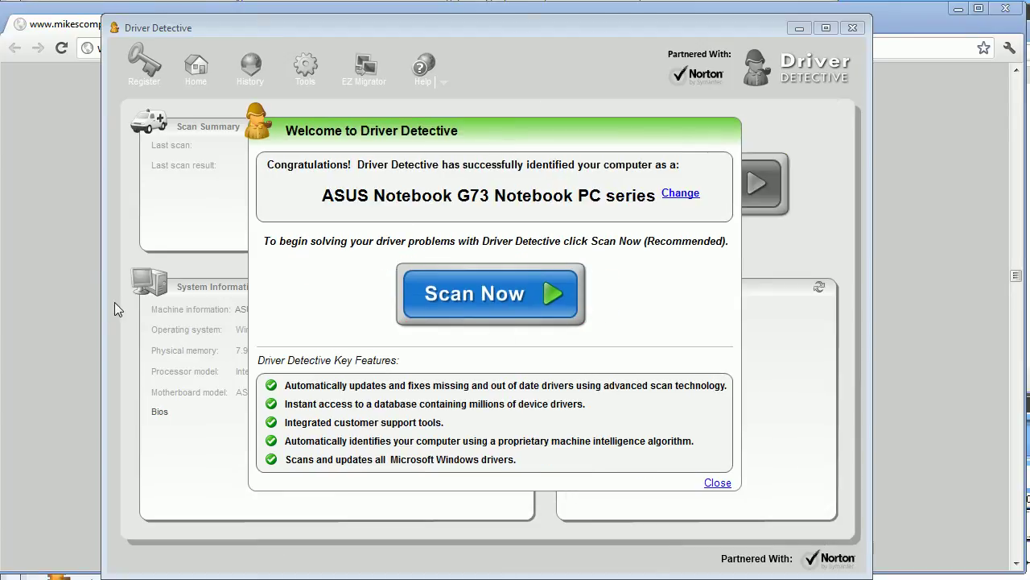
left_click(76, 323)
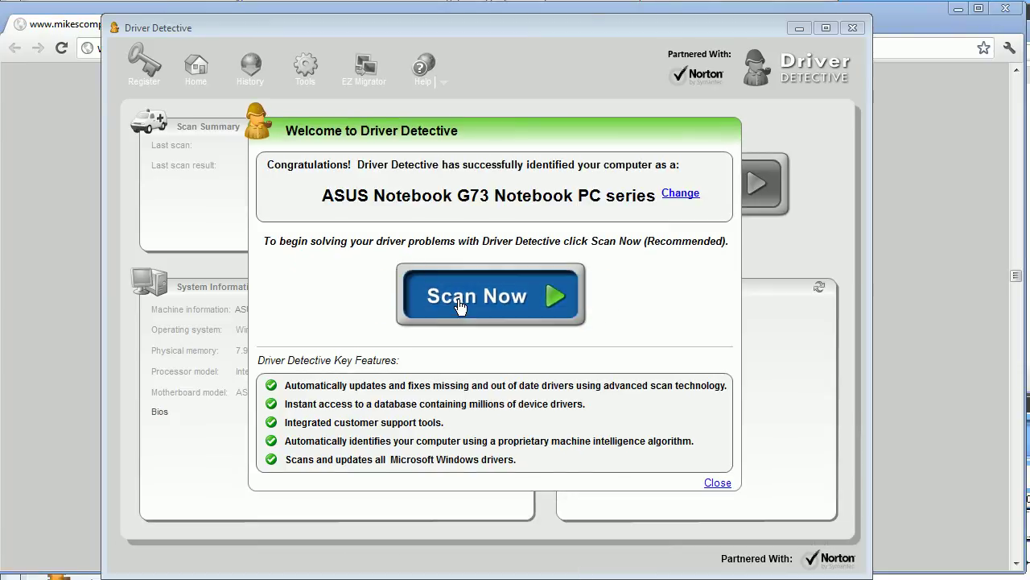
Step: Scan the drivers, getting 187 devices: 38 out of date, 117 up to date, 32 system
left_click(453, 304)
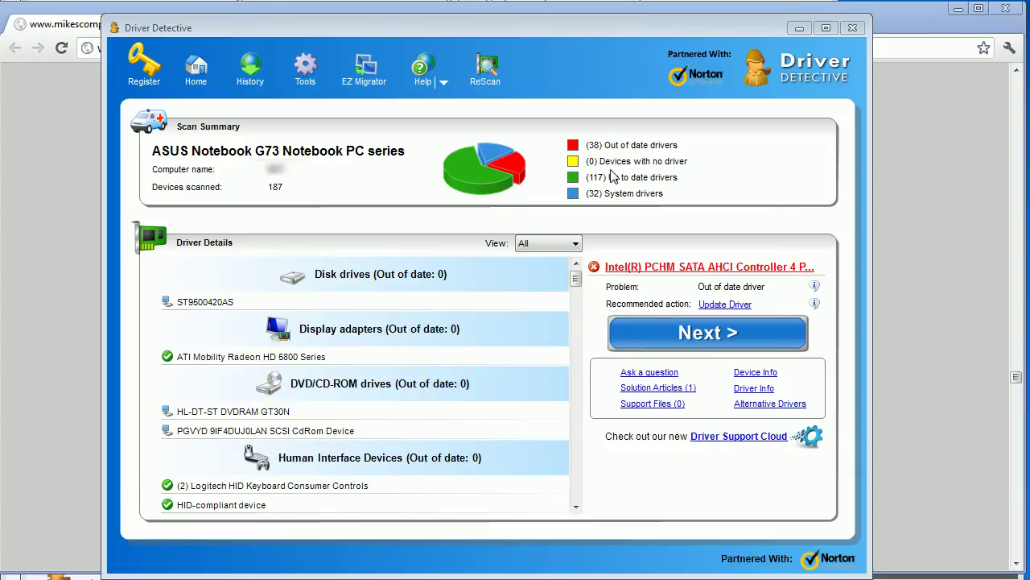
Step: Set the Driver Details View filter to 'Out of date' and browse the listed drivers
left_click(575, 243)
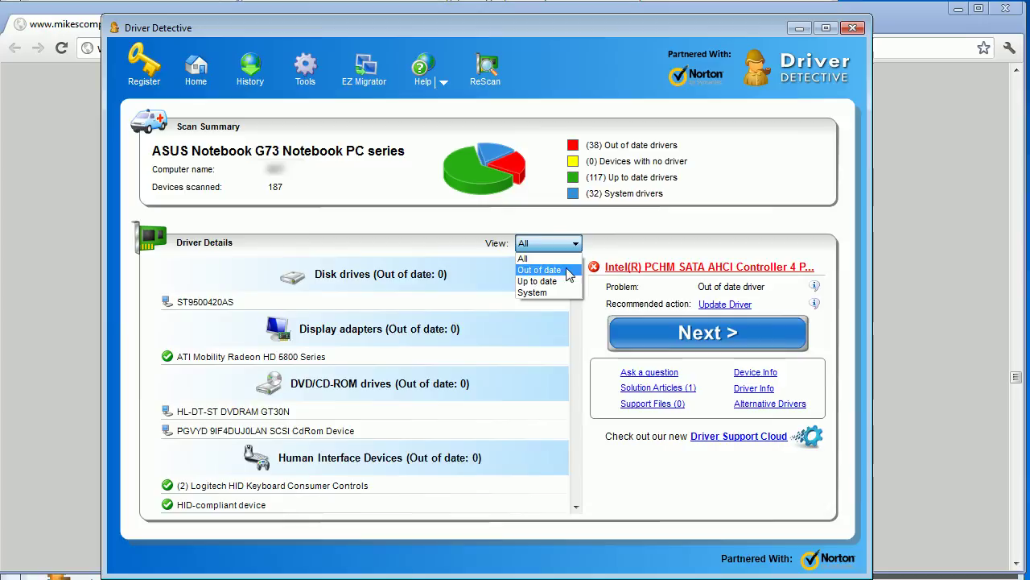
left_click(565, 271)
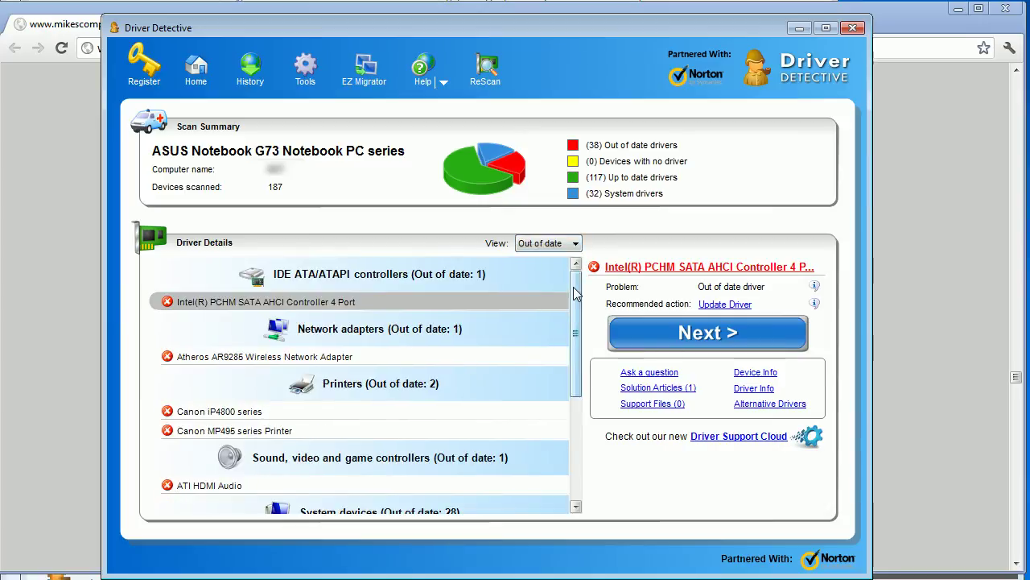
mouse_move(570, 288)
left_mouse_down()
mouse_move(600, 403)
mouse_move(582, 279)
left_mouse_up()
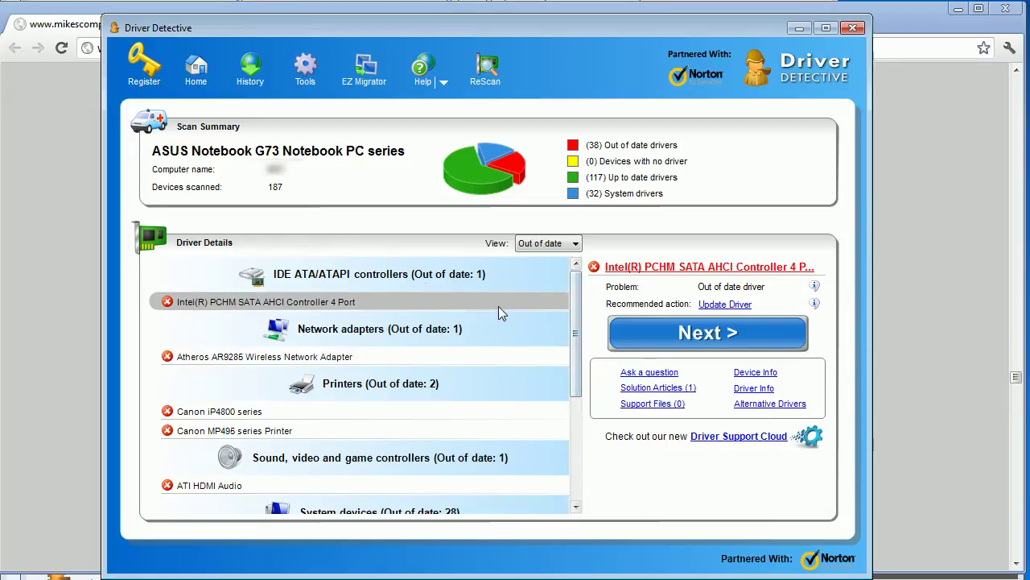
left_click_drag(574, 306, 596, 258)
left_click(701, 335)
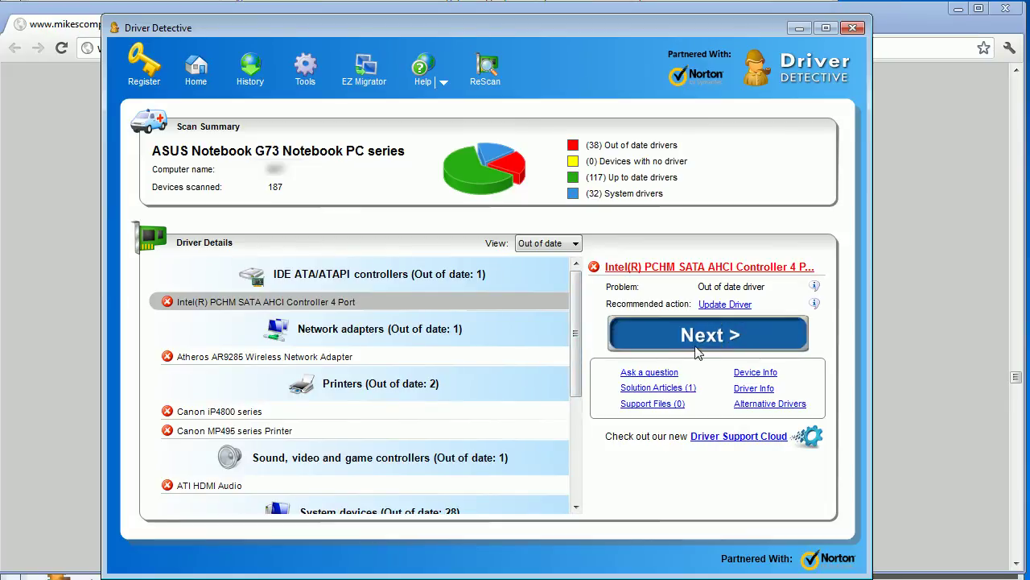
left_click_drag(576, 315, 583, 290)
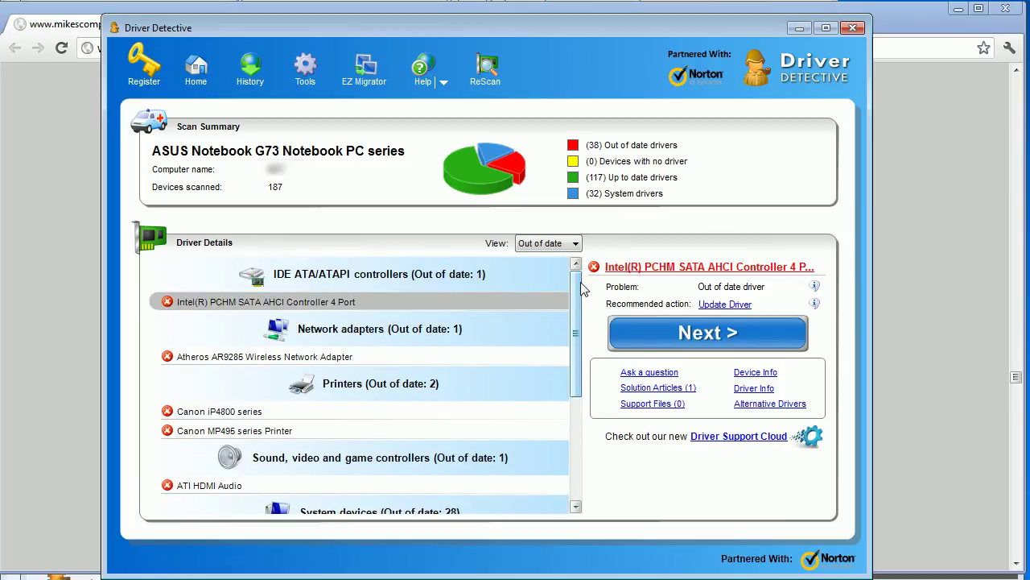
left_click(558, 244)
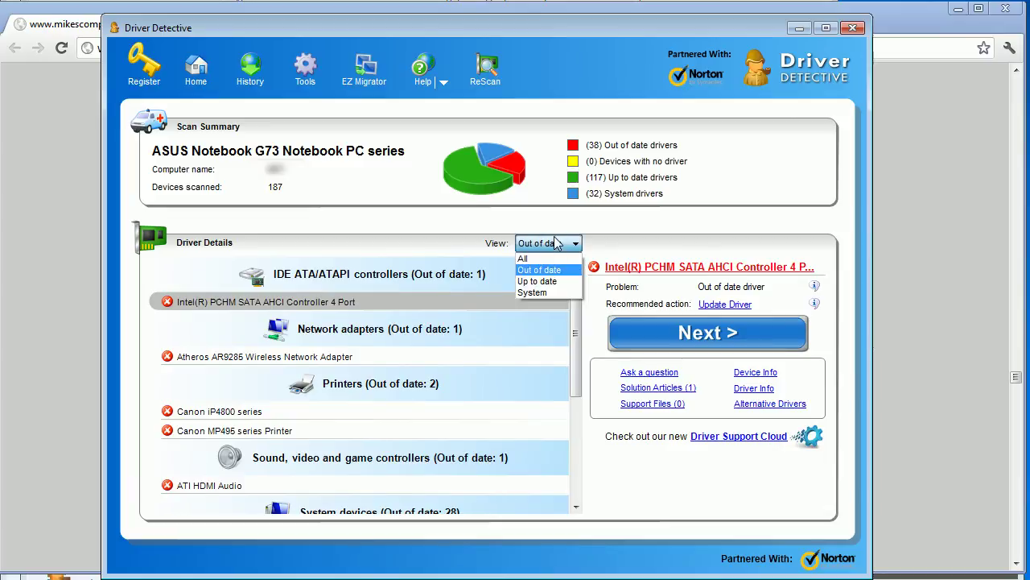
left_click(608, 228)
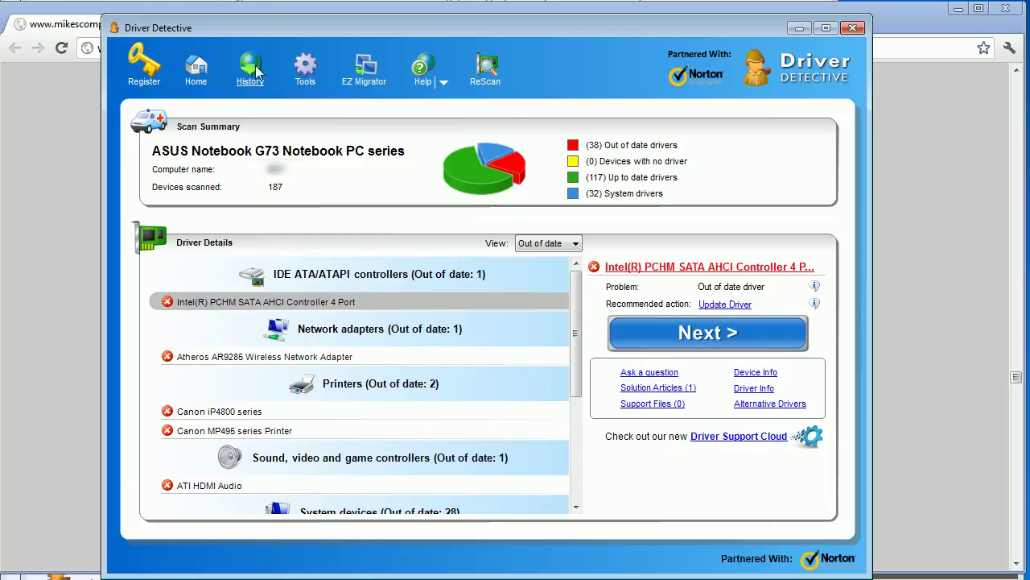
Step: Open Tools > System Information and Scan Intelligence and reveal the brand, product line and model lists
left_click(305, 66)
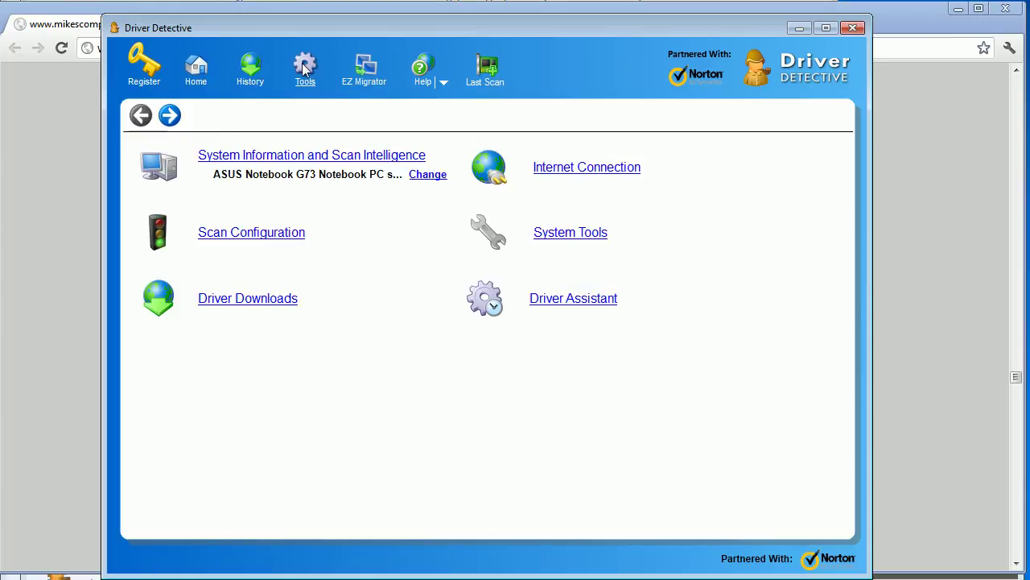
left_click(256, 156)
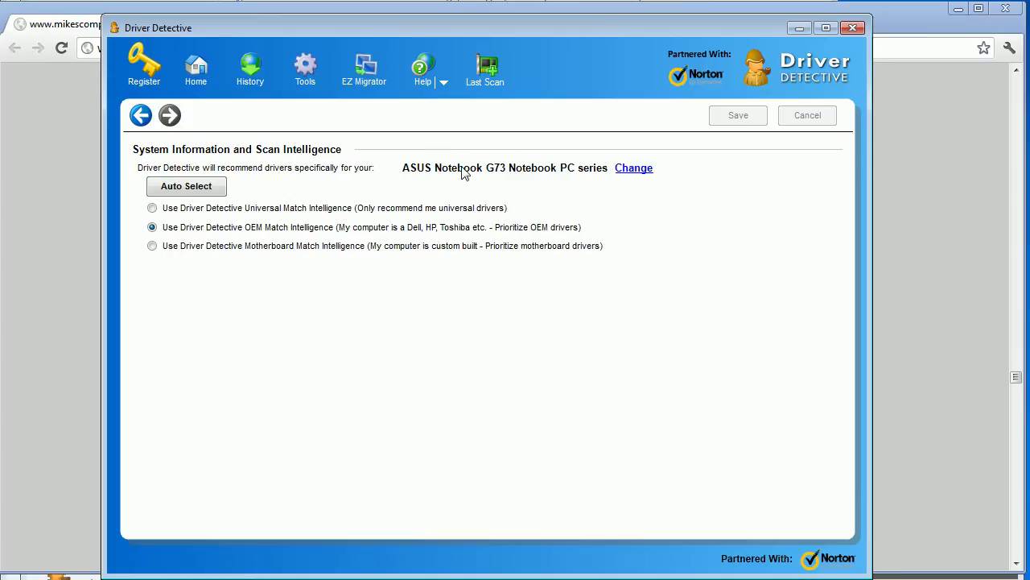
left_click(633, 167)
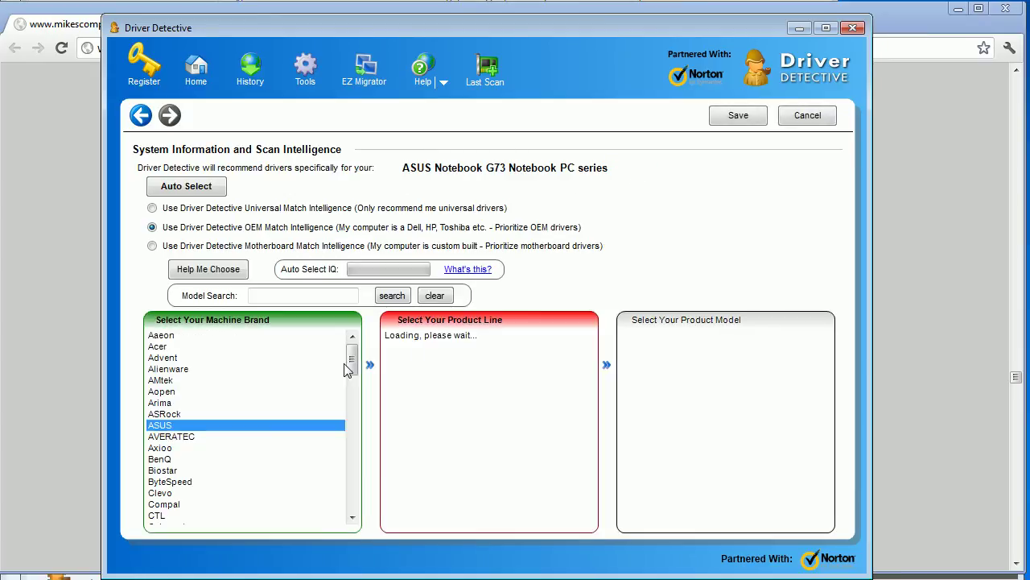
scroll(350, 368, "down", 4)
scroll(350, 368, "up", 4)
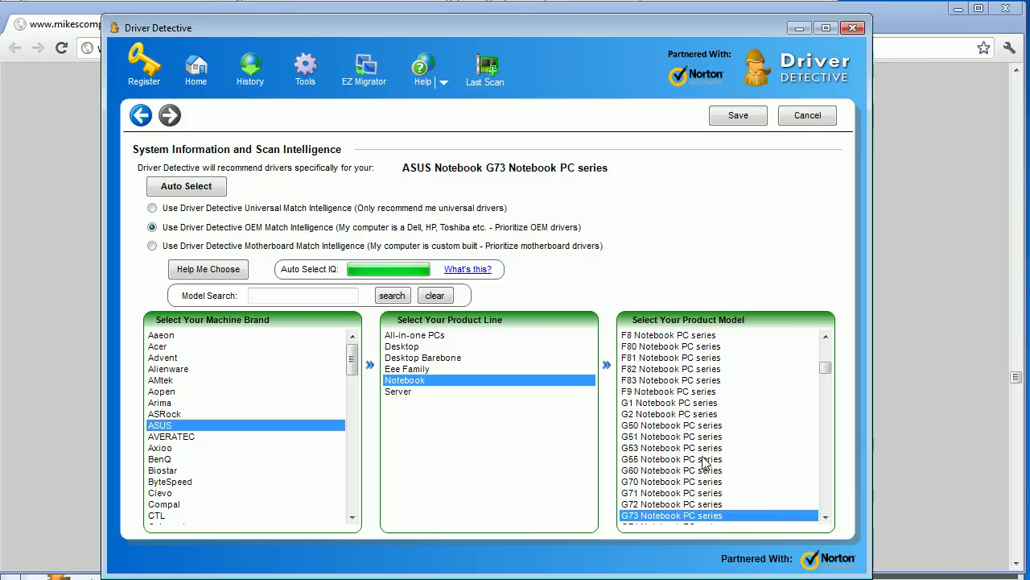
left_click_drag(829, 378, 829, 380)
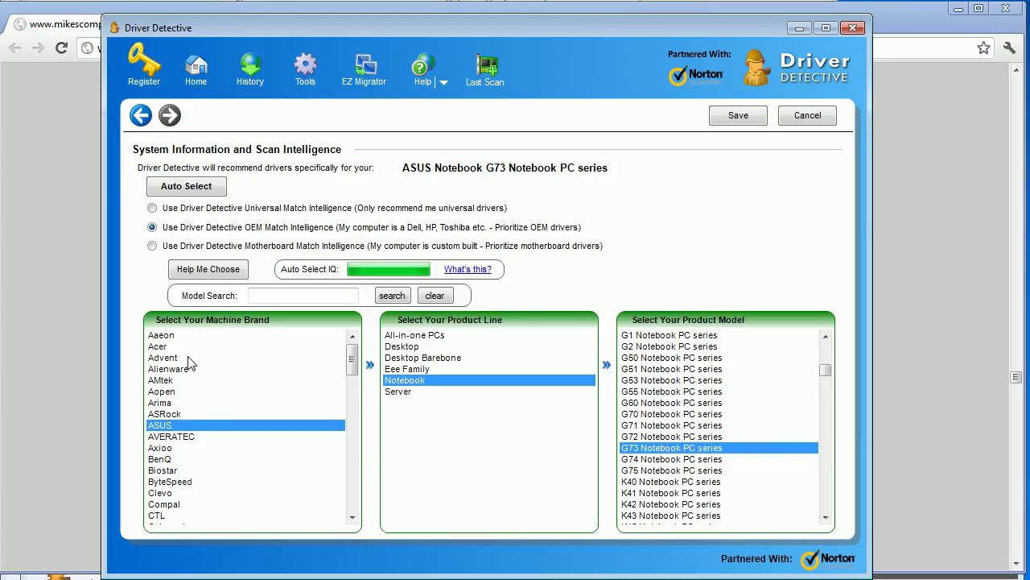
Step: Return Driver Detective to Home, then bring up Chrome's 'How to use Driver Detective?' article tab
left_click(207, 74)
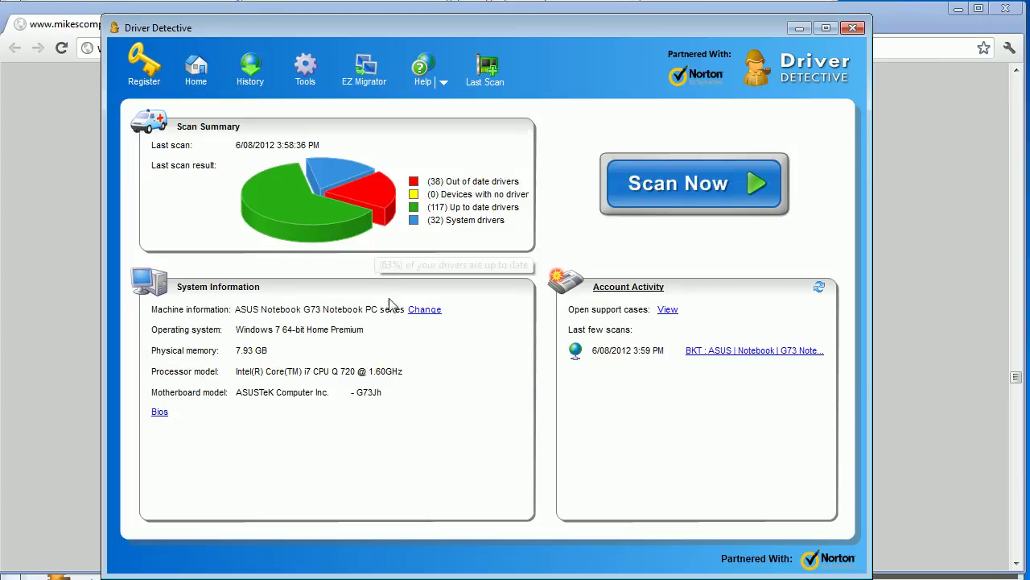
key("alt+Tab")
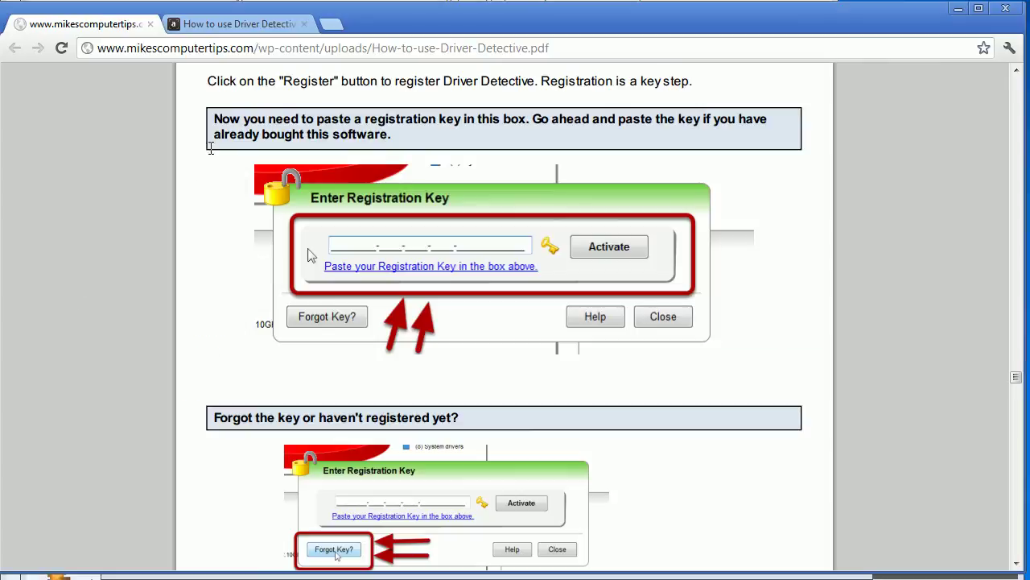
left_click(242, 35)
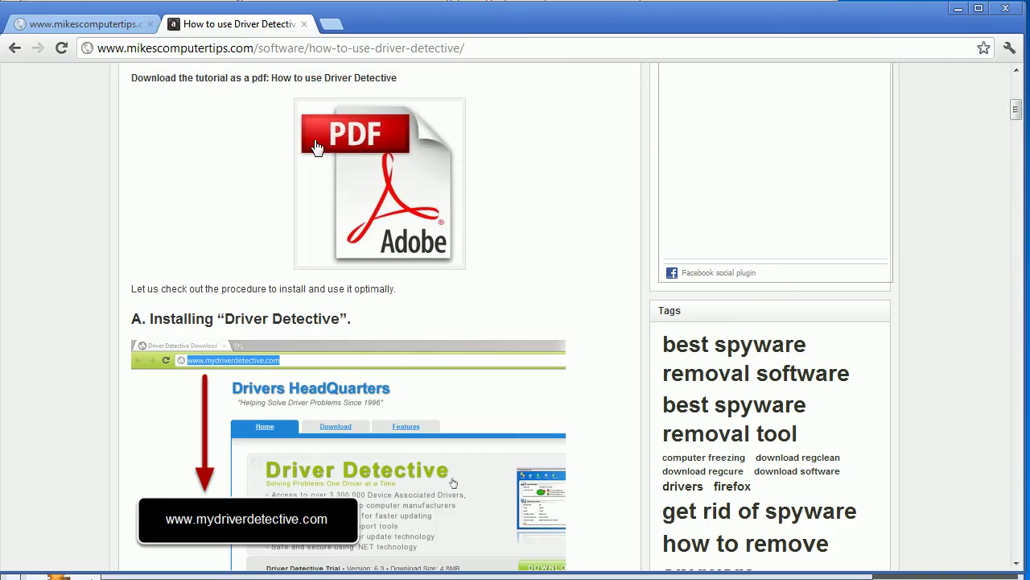
scroll(338, 171, "up", 6)
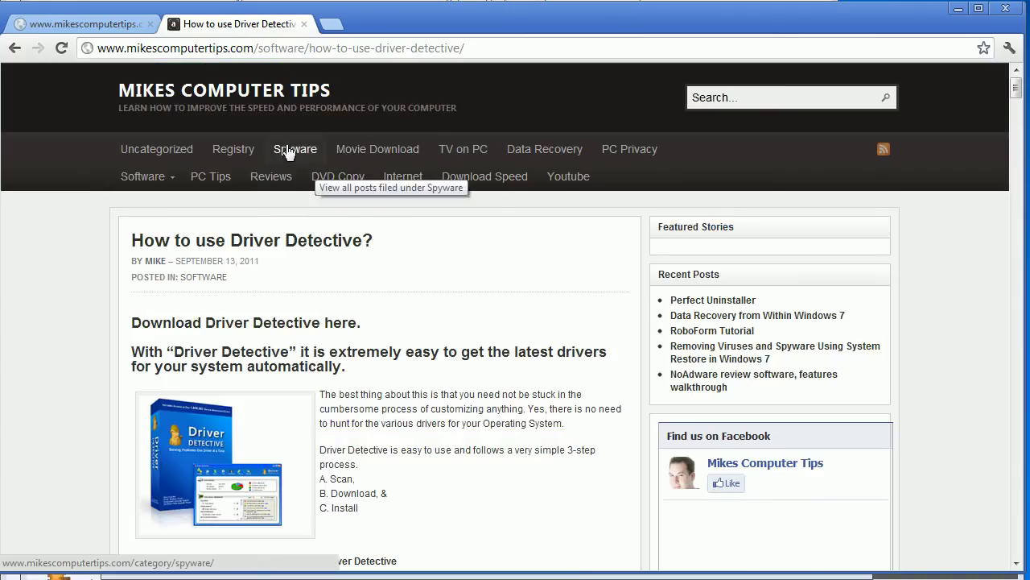
left_click(280, 48)
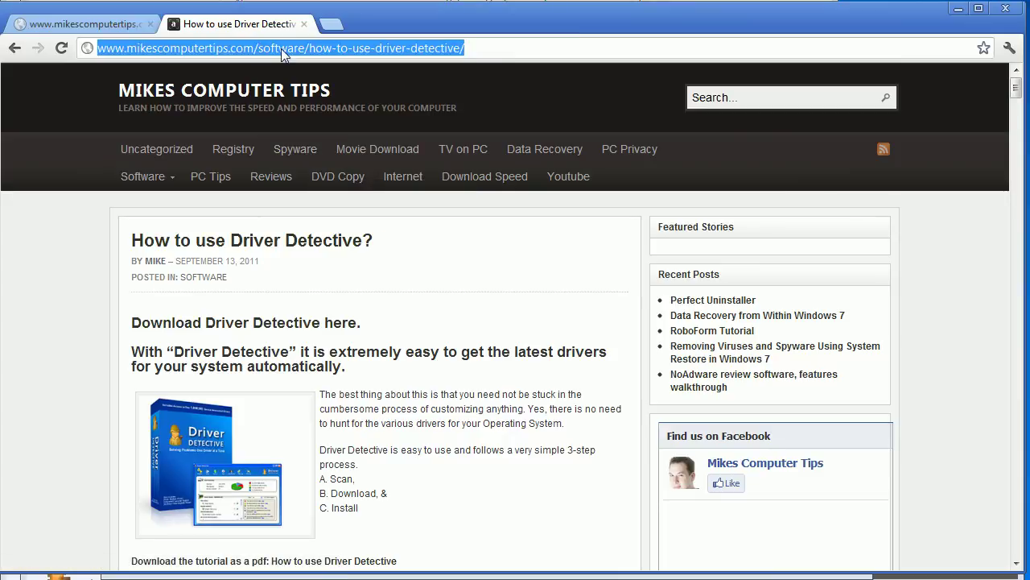